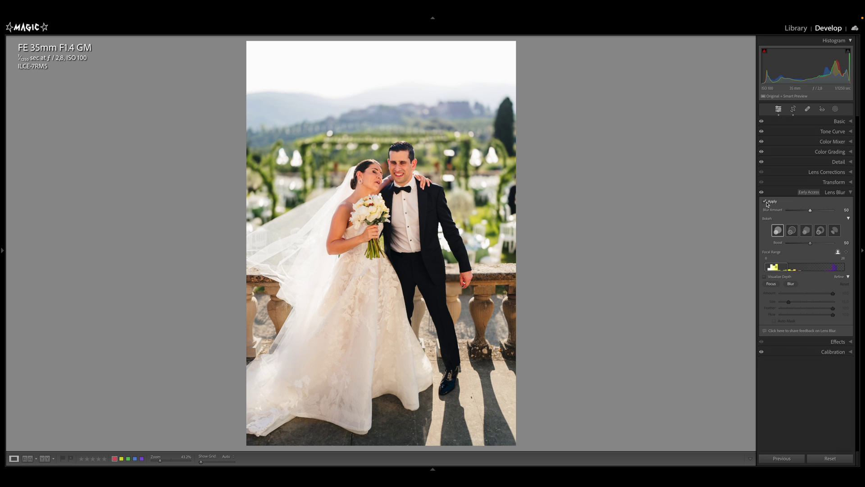
Step: Compare the wedding photo with Lens Blur switched off and on
click(767, 203)
click(767, 203)
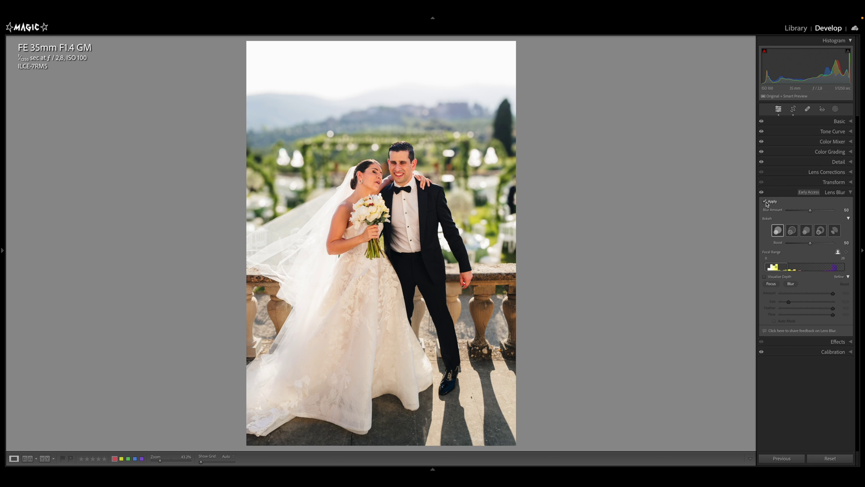
click(802, 218)
click(767, 202)
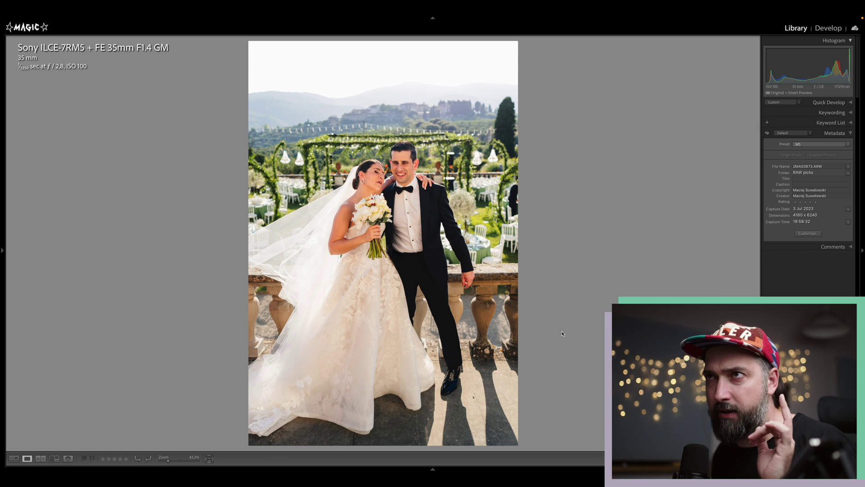
Step: Compare the background separation of the f/2.8 wedding photo with the neighbouring f/1.4 shot
key(Right)
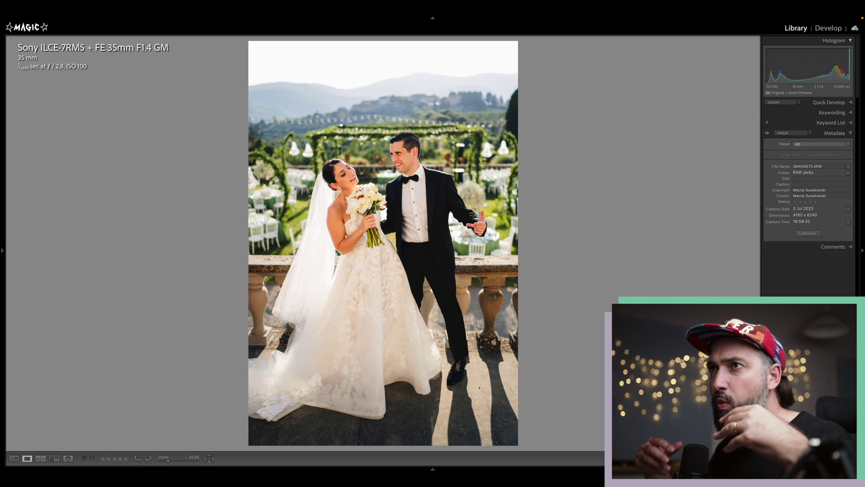
key(Right)
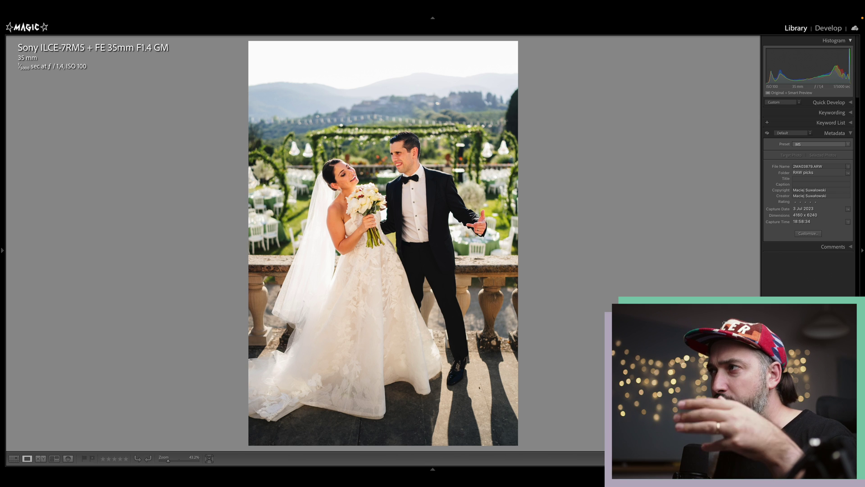
key(Right)
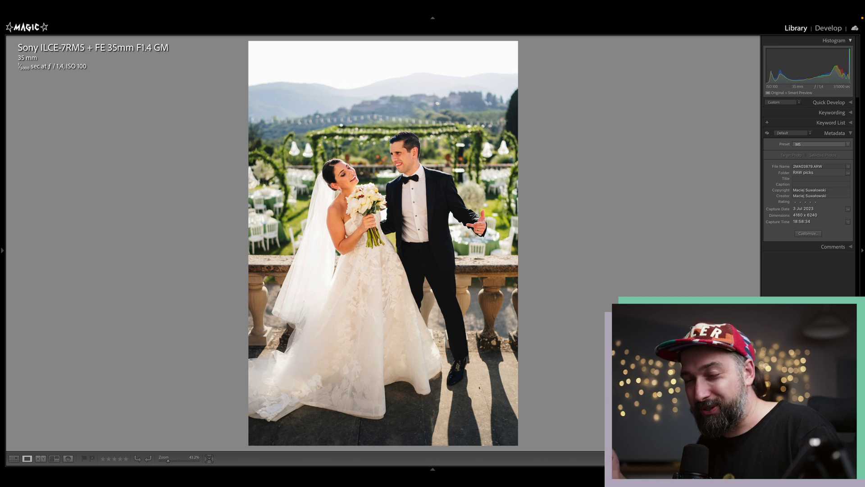
key(Left)
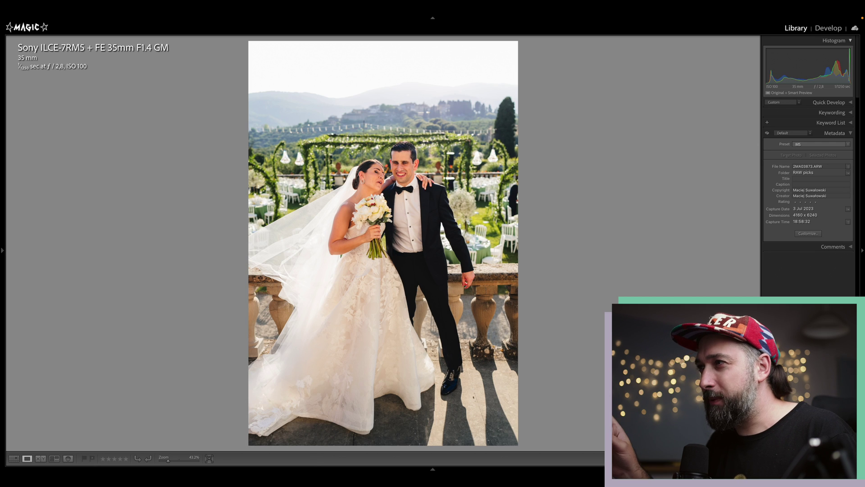
key(Right)
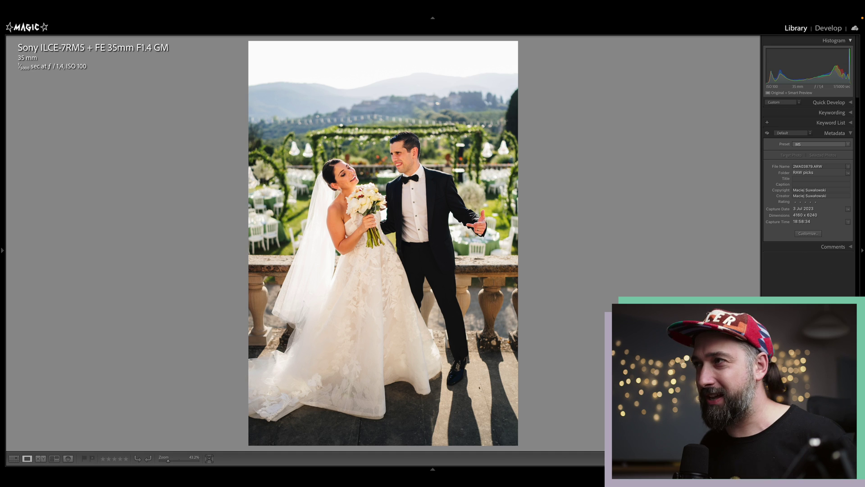
key(Left)
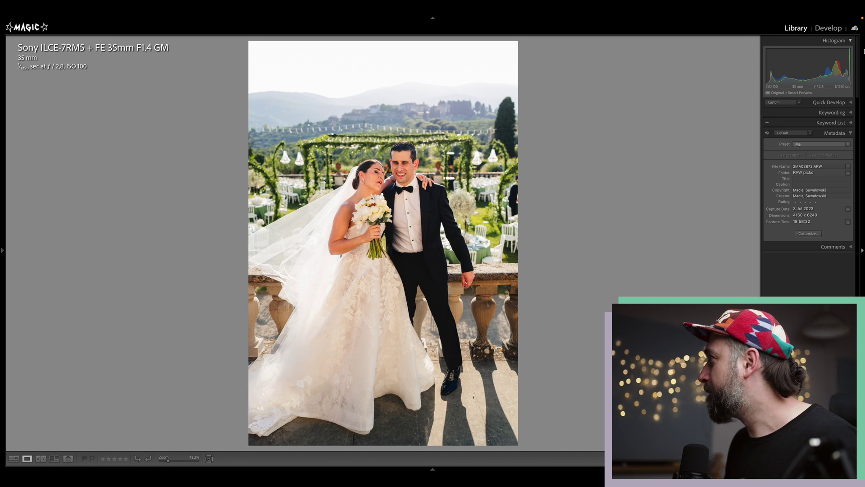
Step: Open the f/2.8 wedding photo for developing and apply Lens Blur to it
key(d)
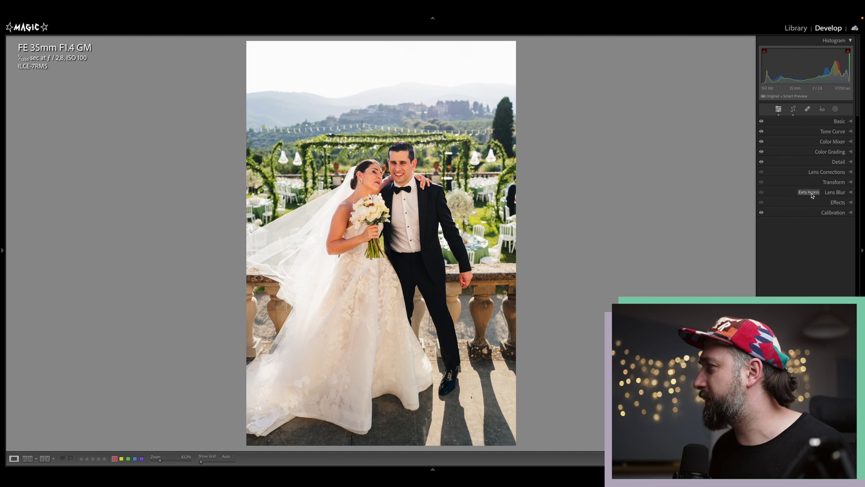
click(851, 192)
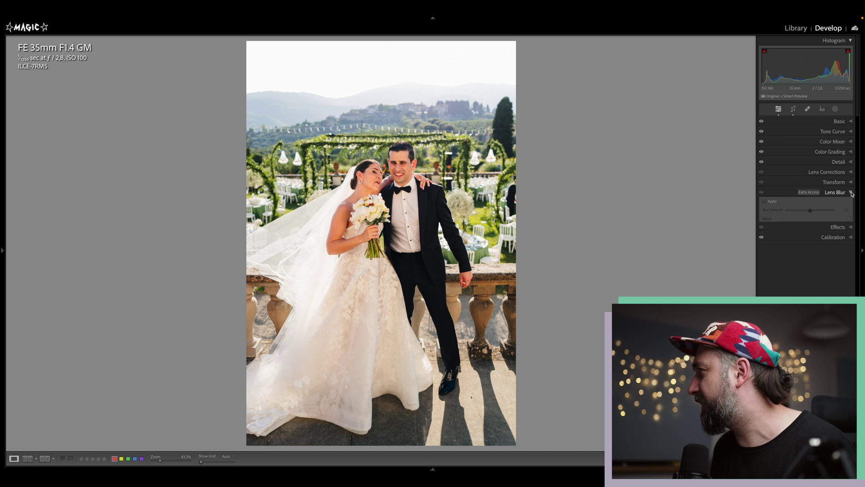
click(777, 200)
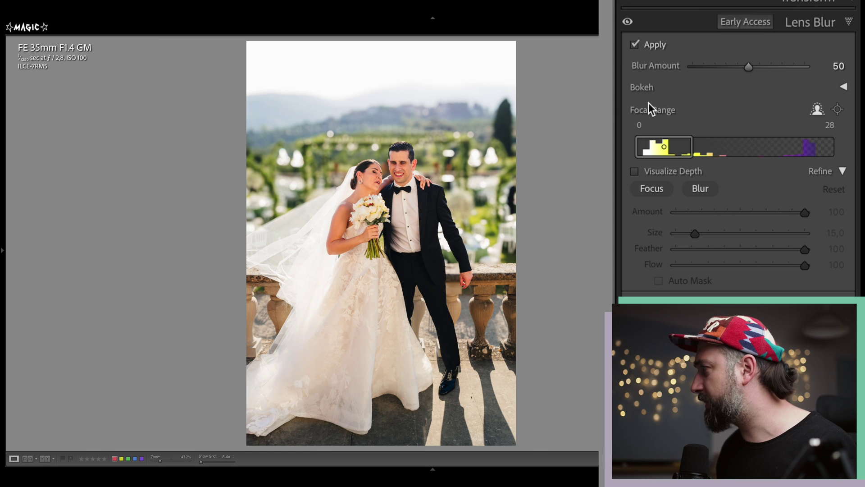
Step: Try alternative bokeh shapes, including the bubble and ring, and return to the plain circle
click(843, 87)
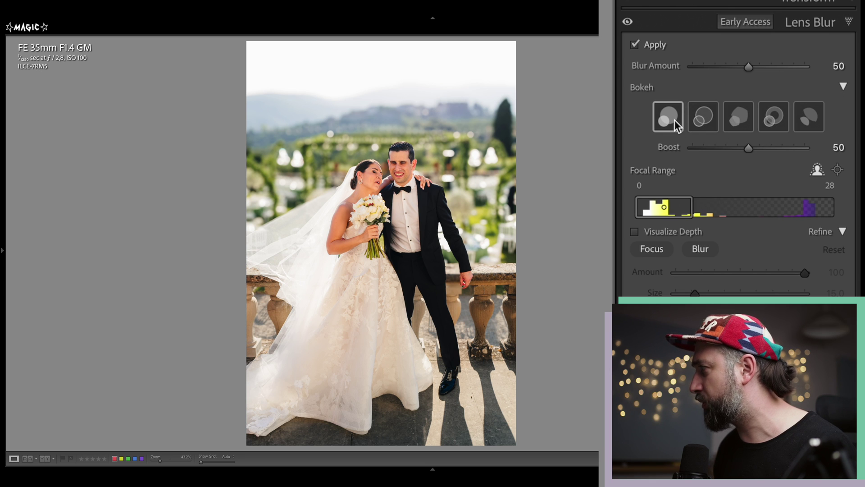
click(699, 124)
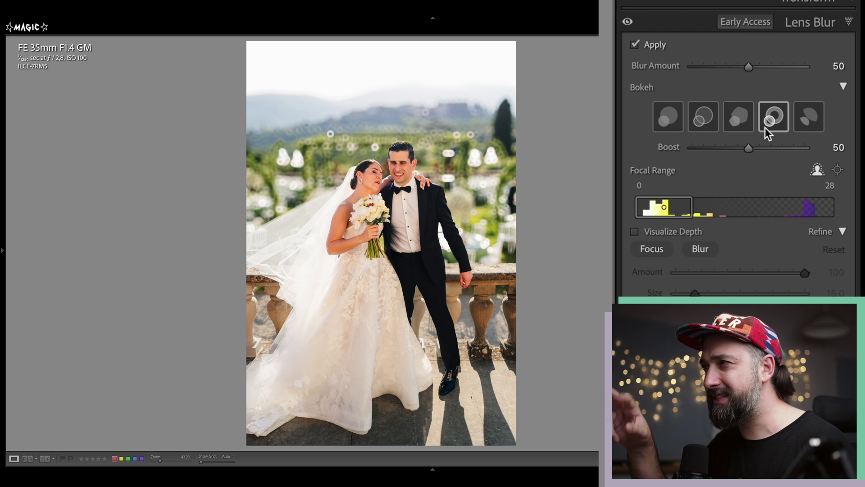
click(665, 121)
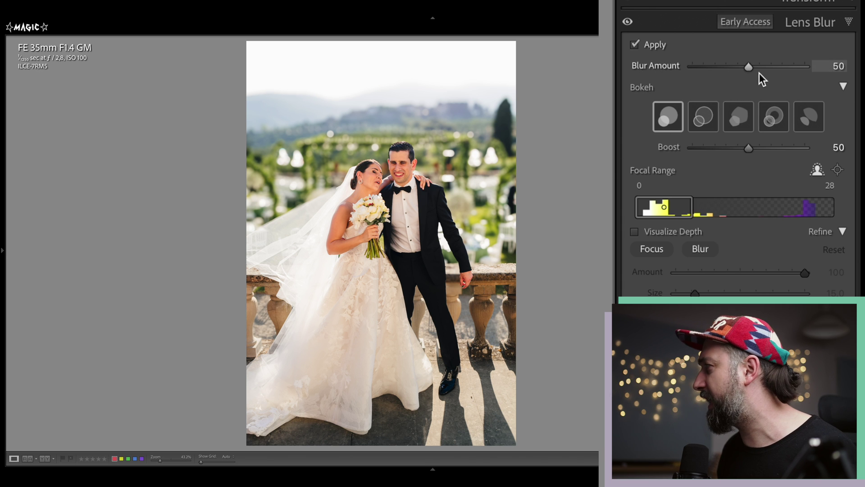
Step: Inspect the blur edges around the couple, veil and bouquet at 100%, and return to the full photo
click(348, 170)
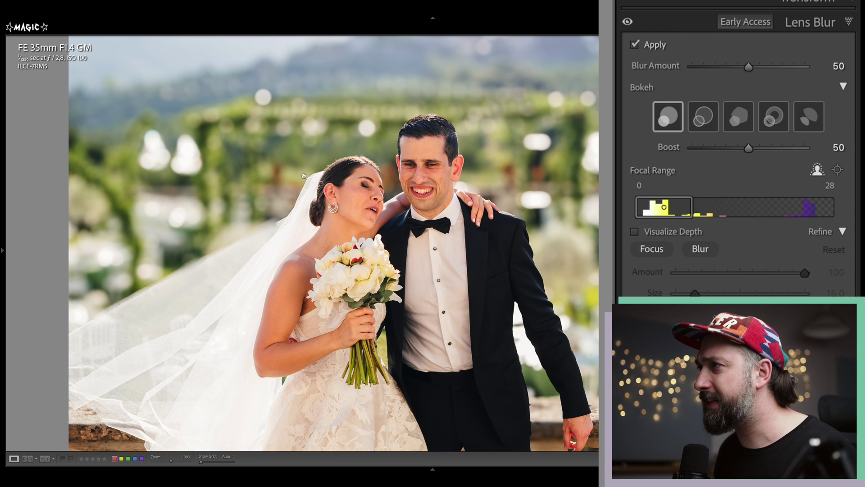
scroll(298, 178, down, 4)
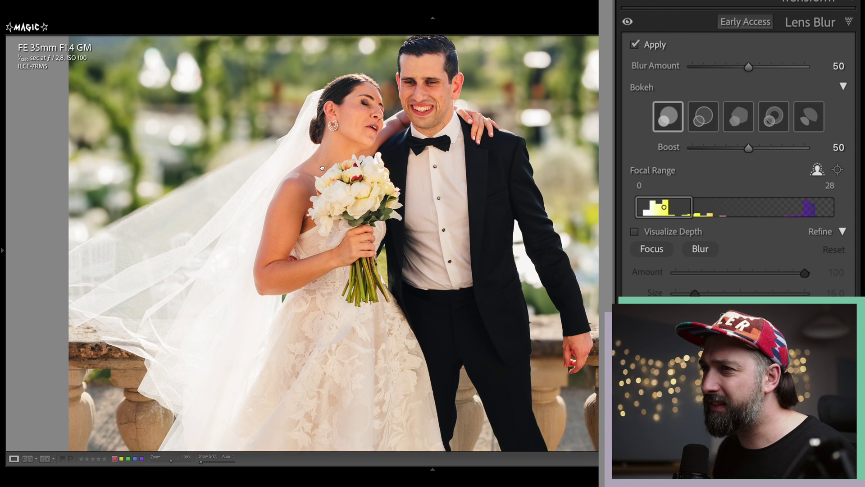
scroll(321, 169, down, 1)
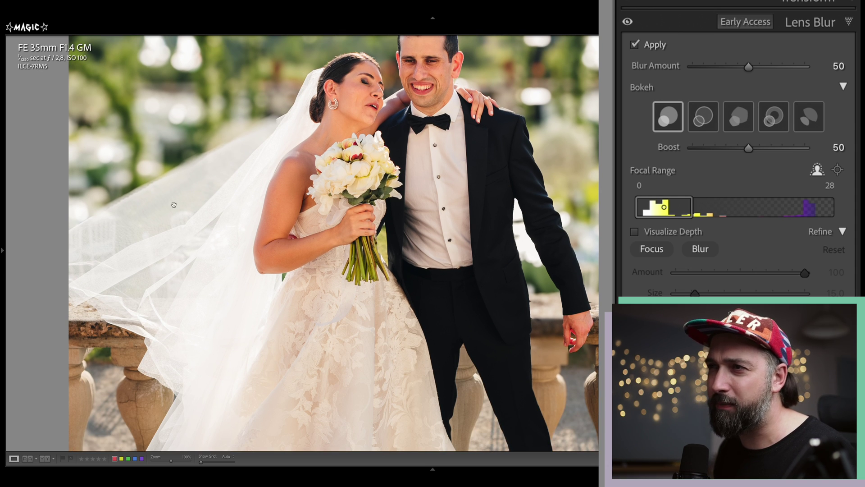
scroll(330, 181, up, 2)
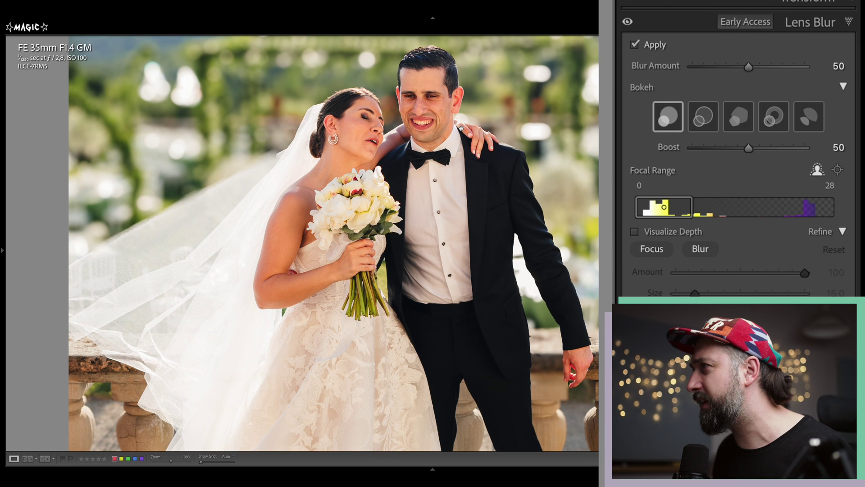
scroll(495, 202, down, 5)
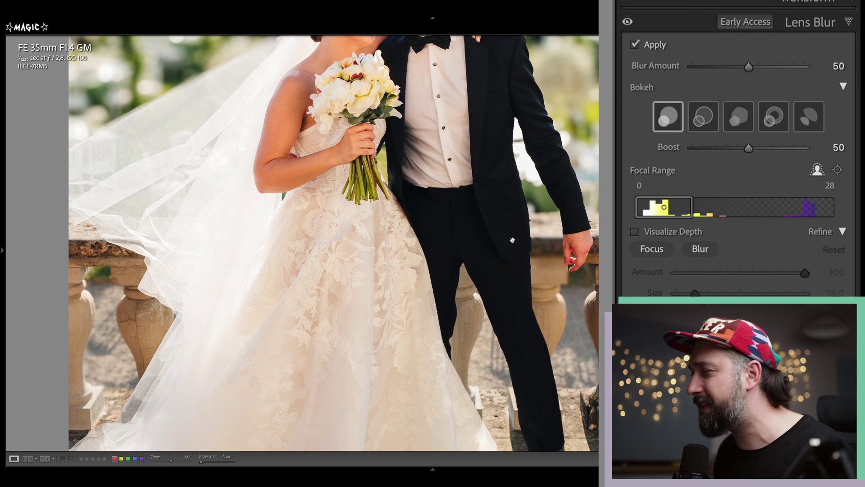
scroll(505, 246, up, 3)
click(459, 256)
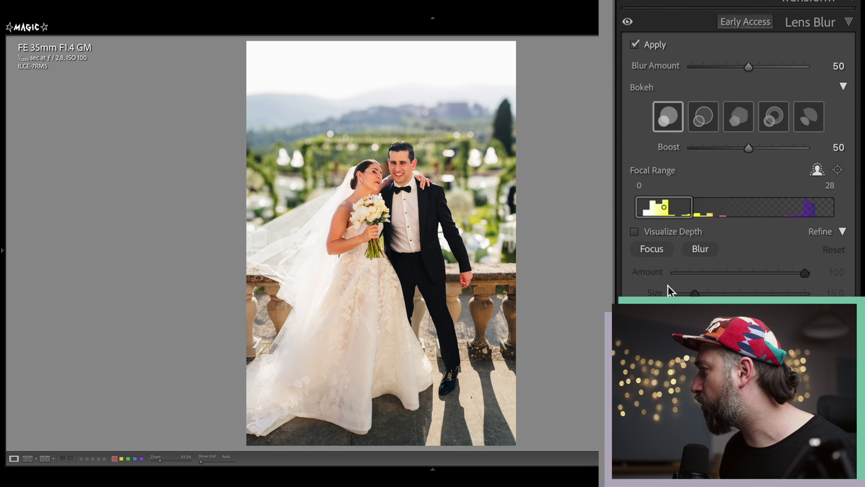
Step: Set the Lens Blur focal range to 5–44 using the depth visualization, and turn the visualization off
click(645, 234)
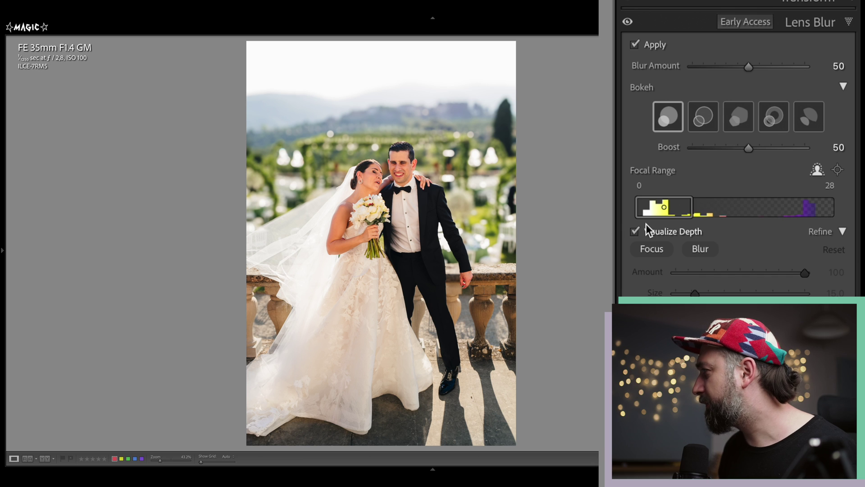
mouse_move(649, 210)
mouse_down()
mouse_move(701, 210)
mouse_move(640, 205)
mouse_move(654, 207)
mouse_up()
mouse_move(698, 207)
mouse_down()
mouse_move(655, 210)
mouse_move(725, 208)
mouse_move(716, 210)
mouse_up()
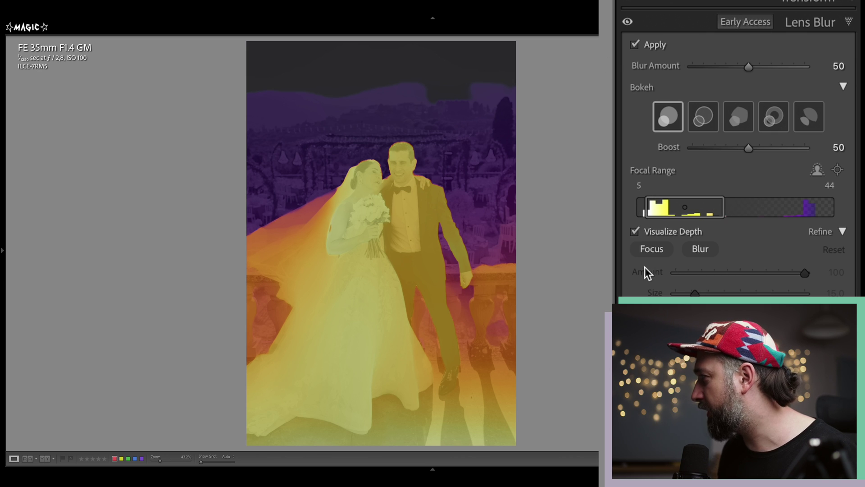
click(635, 231)
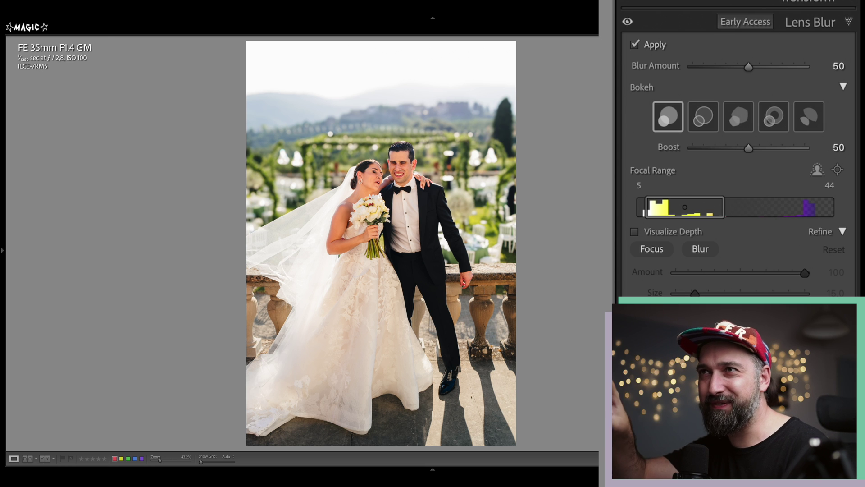
Step: Show the f/1.4 wedding photo as reference beside the active f/2.8 photo, with the filmstrip hidden
key(Right)
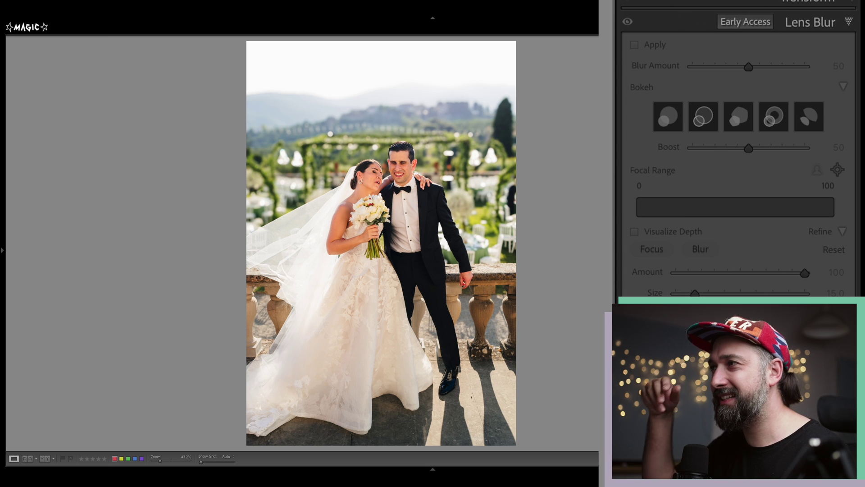
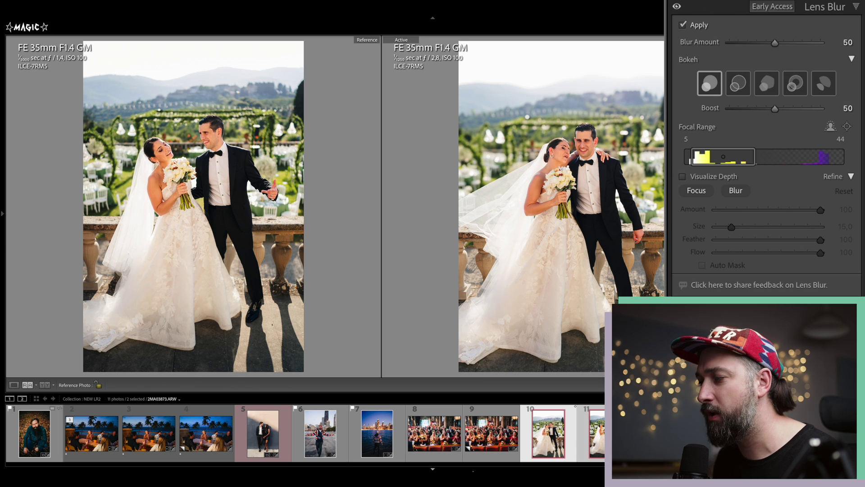
click(433, 469)
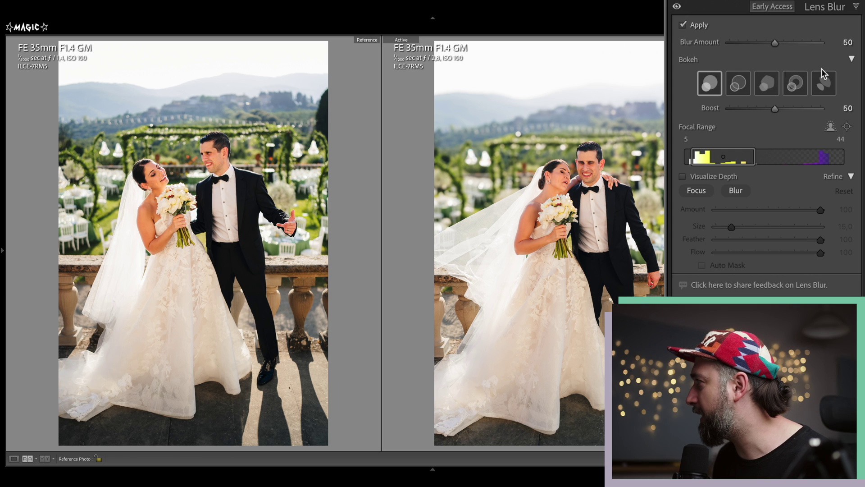
Step: Set the f/2.8 photo's blur amount to 21 and magnify both photos around the couple for comparison
drag(774, 42, 747, 42)
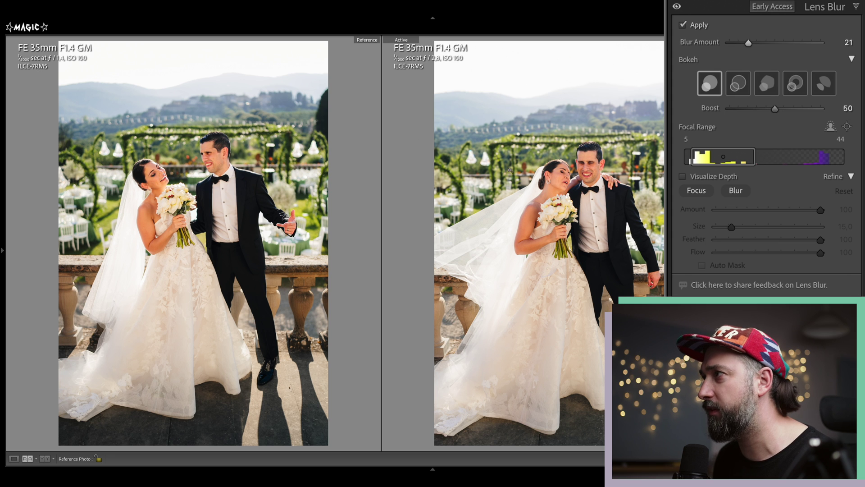
click(190, 144)
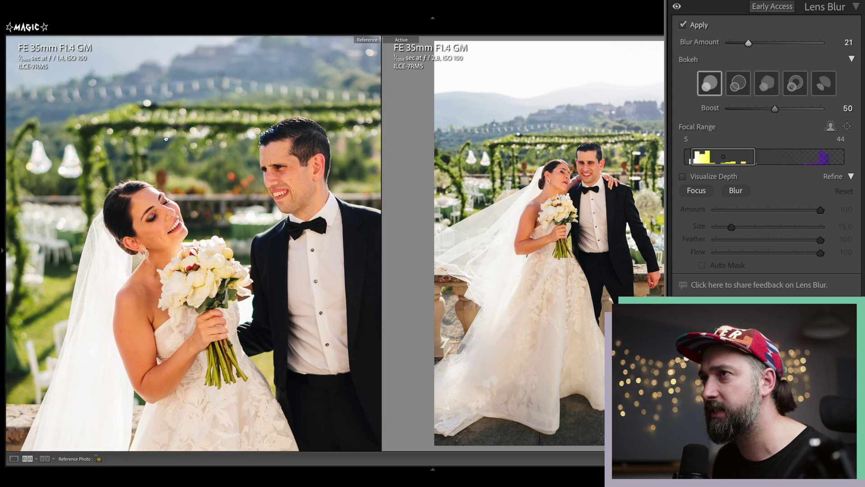
click(521, 140)
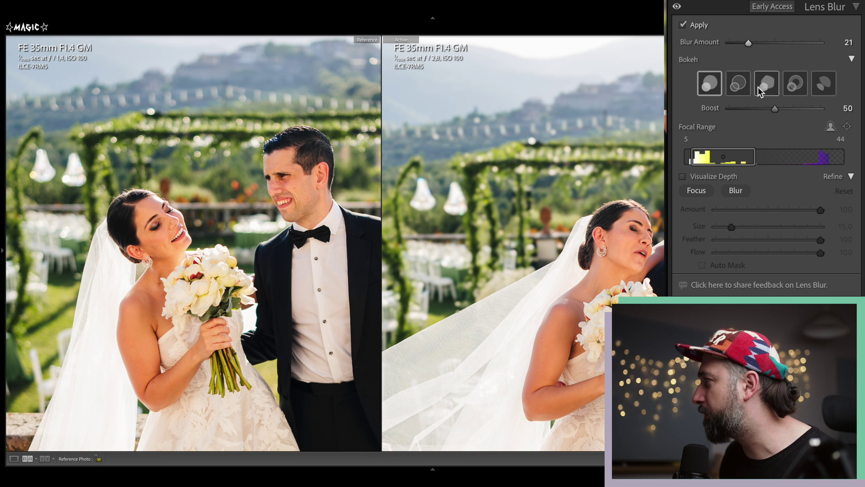
Step: Try the bubble bokeh shape on the f/2.8 photo and compare its background with the reference
click(741, 87)
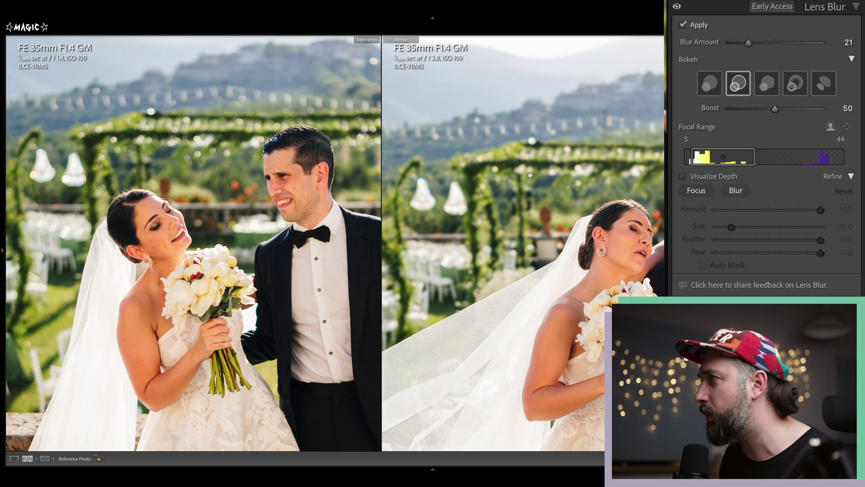
drag(533, 224, 513, 201)
drag(514, 167, 498, 149)
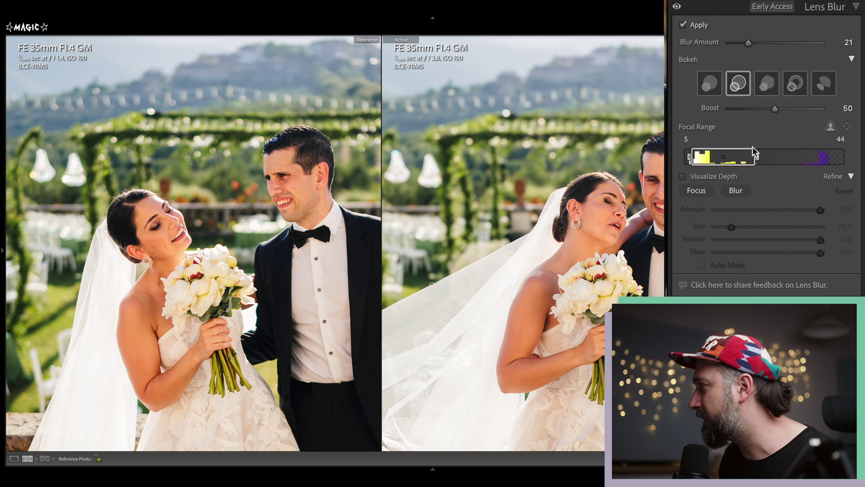
Step: Change the f/2.8 photo's bokeh to the ring shape and compare its background highlights with the f/1.4 reference
click(786, 81)
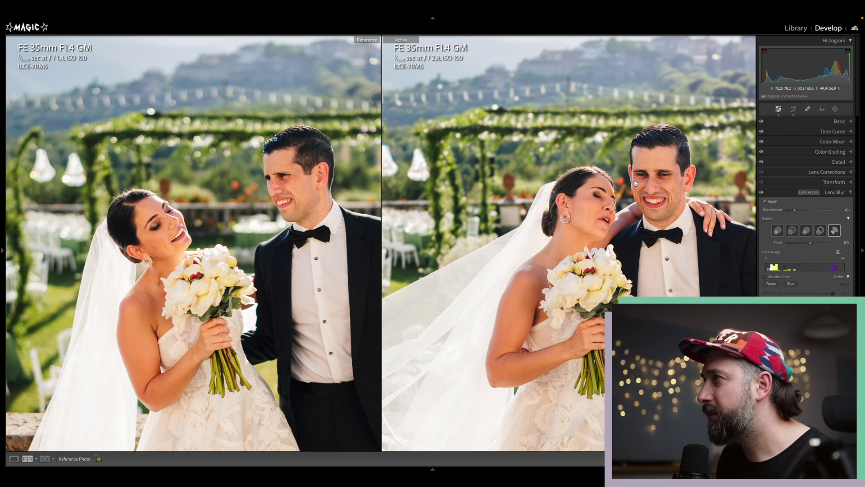
click(819, 231)
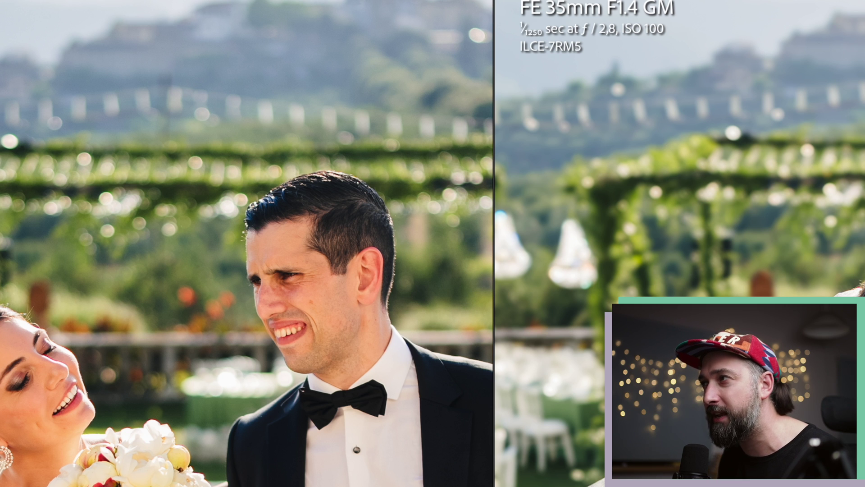
drag(694, 293, 577, 400)
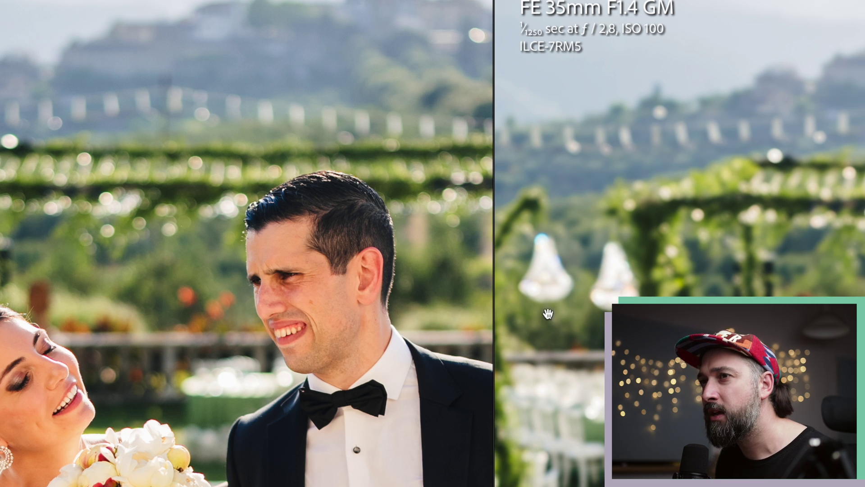
click(718, 262)
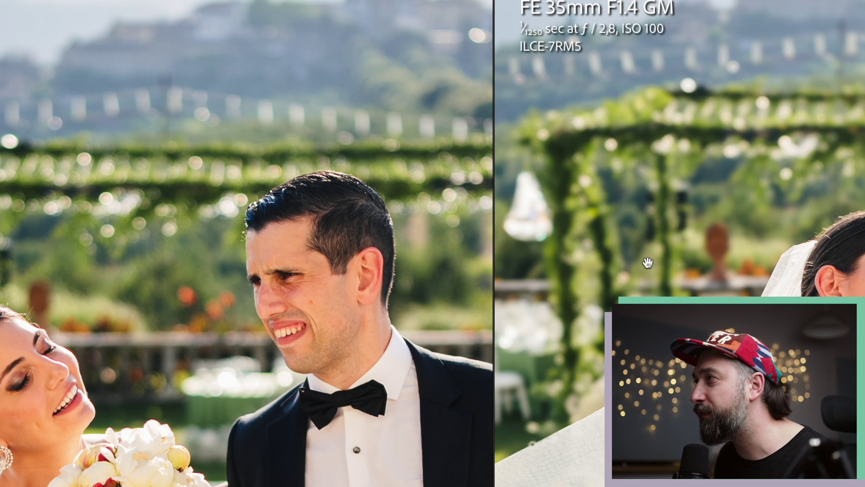
Step: Inspect the f/2.8 photo's blur edges up close around the bride's veil, the couple's shoulders and the groom's arm
click(305, 365)
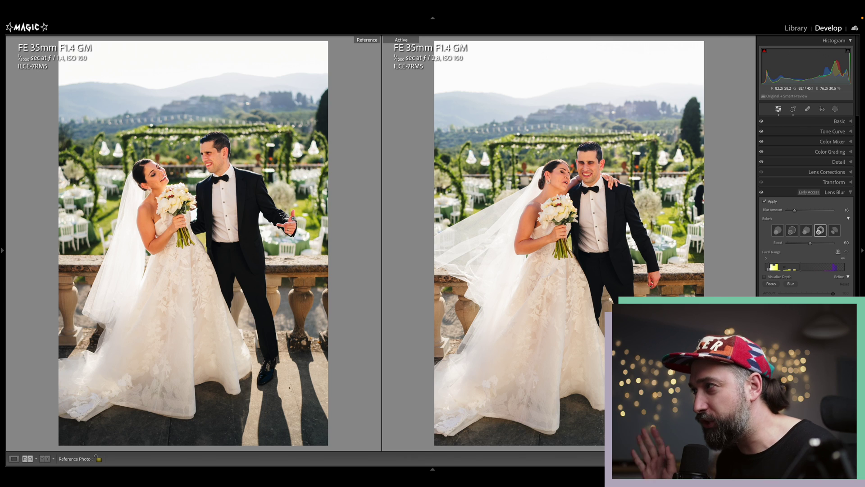
click(473, 221)
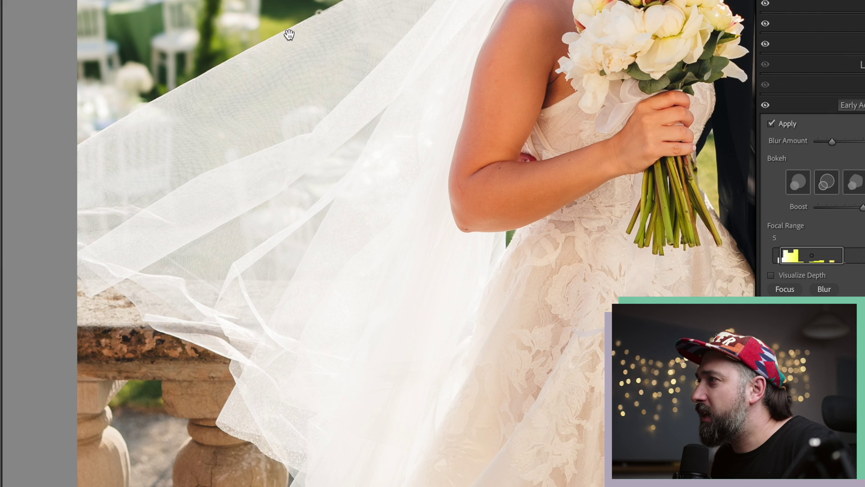
drag(289, 35, 277, 86)
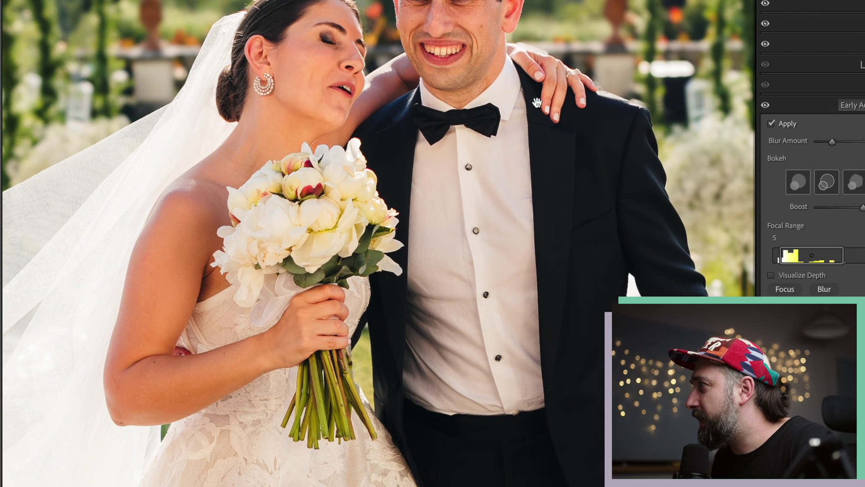
click(602, 93)
click(475, 100)
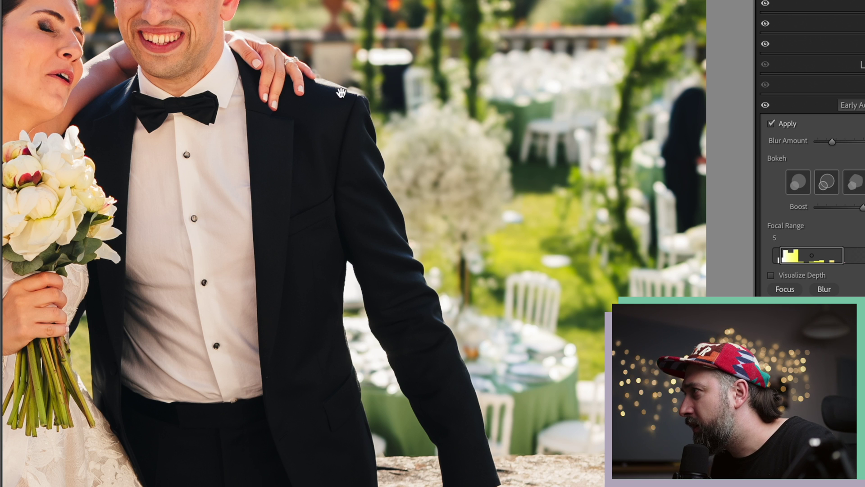
drag(435, 349, 358, 250)
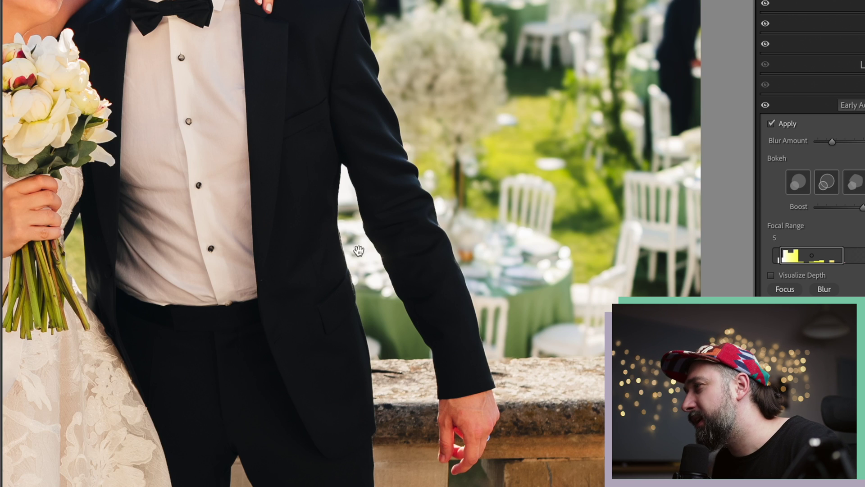
click(341, 315)
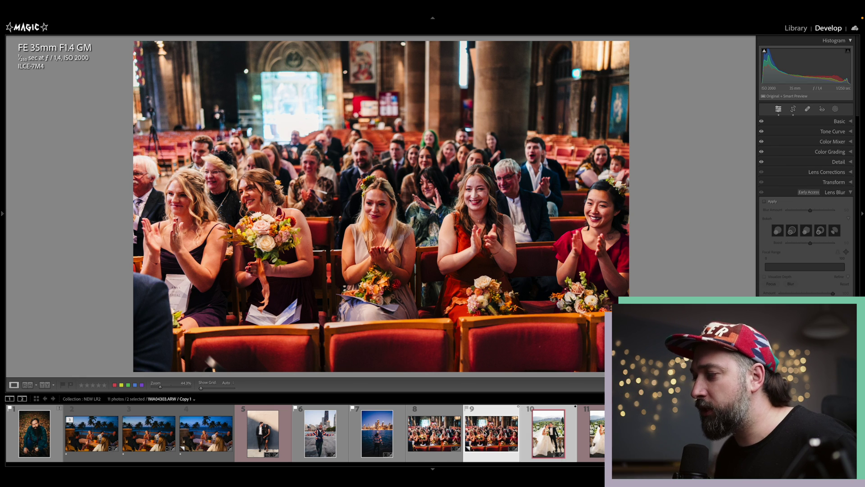
Step: Compare the original church guests photo with its warmer virtual copy, ending on the copy
click(418, 434)
key(Left)
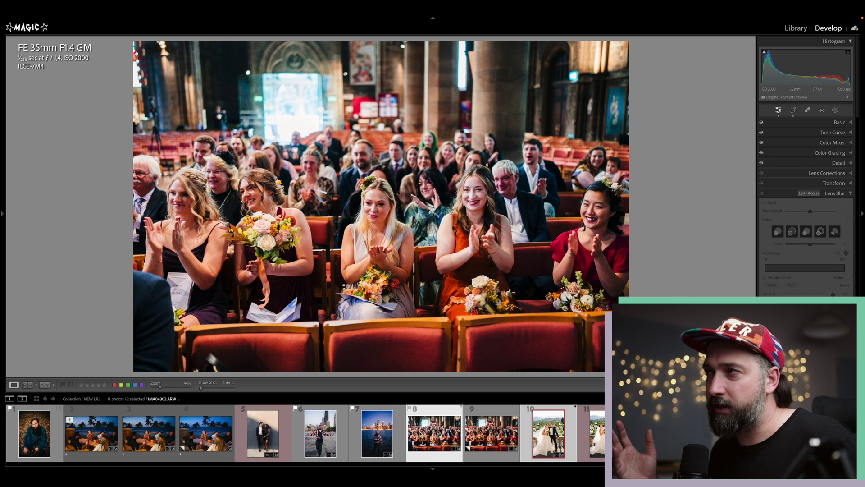
key(Right)
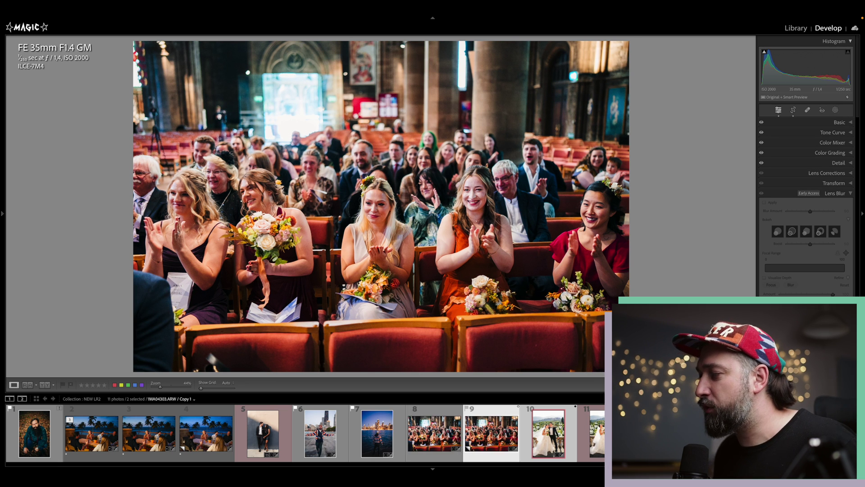
Step: Try a cooler white balance temperature on the church guests copy, and undo it
click(823, 120)
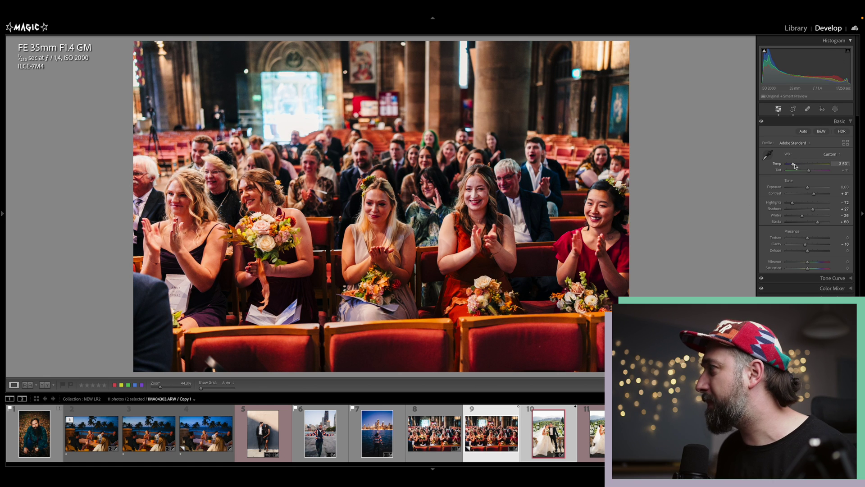
drag(791, 166, 791, 166)
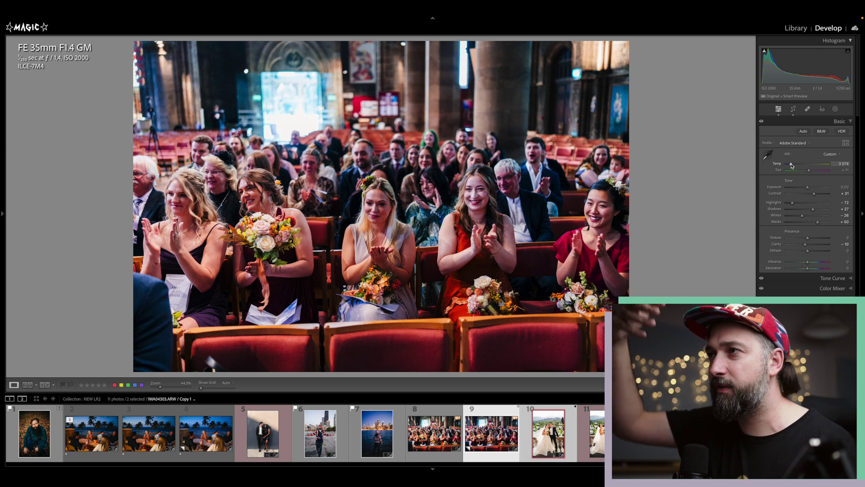
key(ctrl+z)
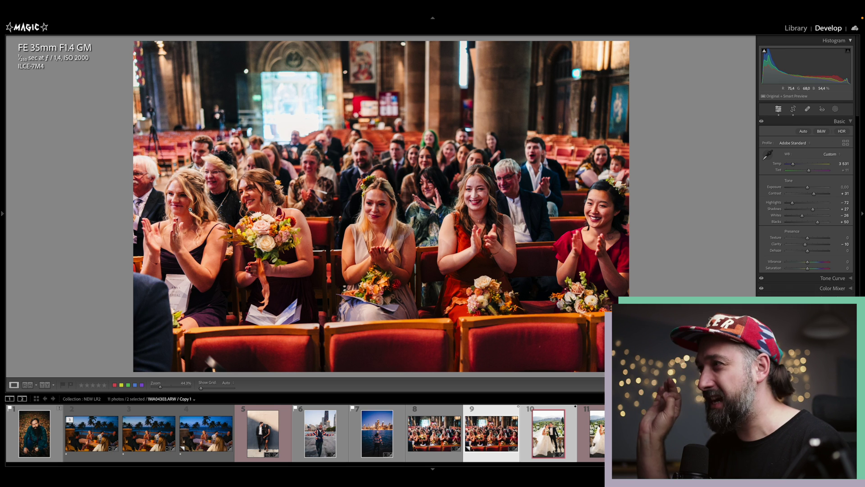
Step: Try lowering the orange saturation of the church guests copy to about −27 in the Color Mixer
key(ctrl+3)
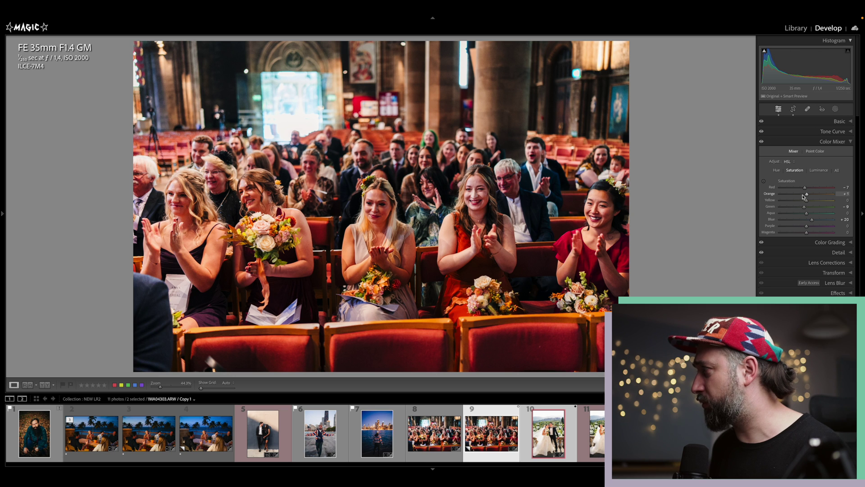
drag(807, 196, 793, 196)
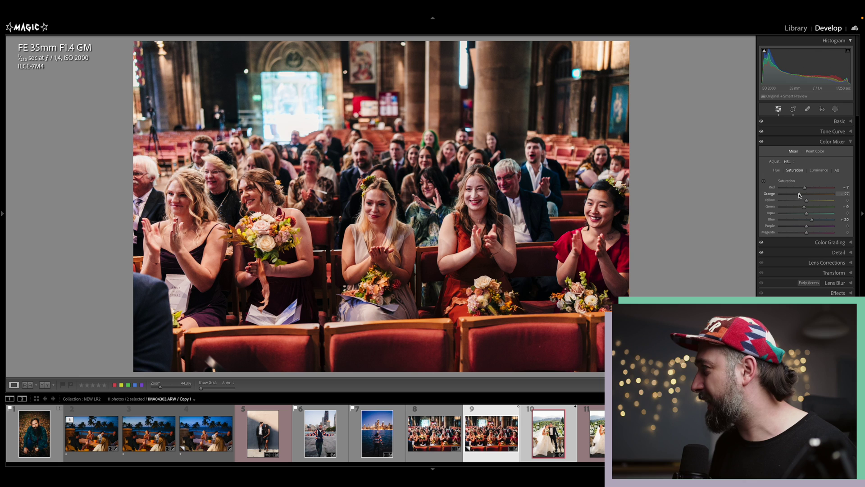
Step: Sample the middle blonde woman's facial skin tone with Point Color and set its saturation shift to −17 and luminance shift to 3
click(815, 151)
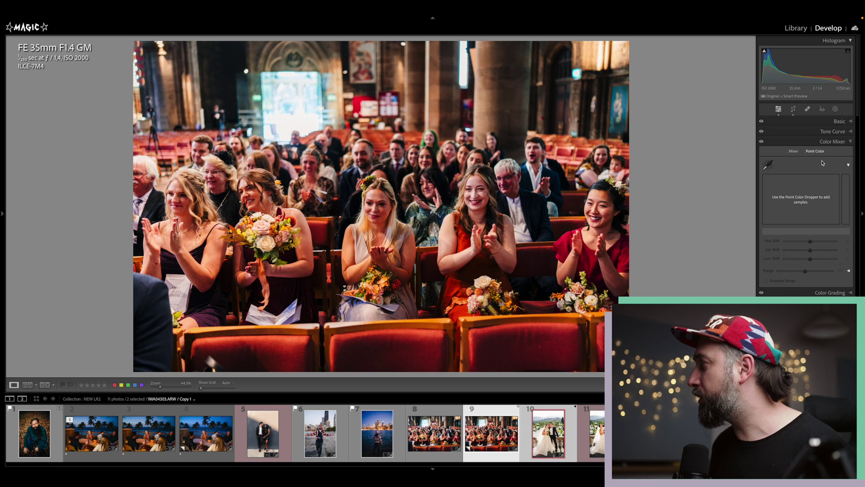
click(769, 163)
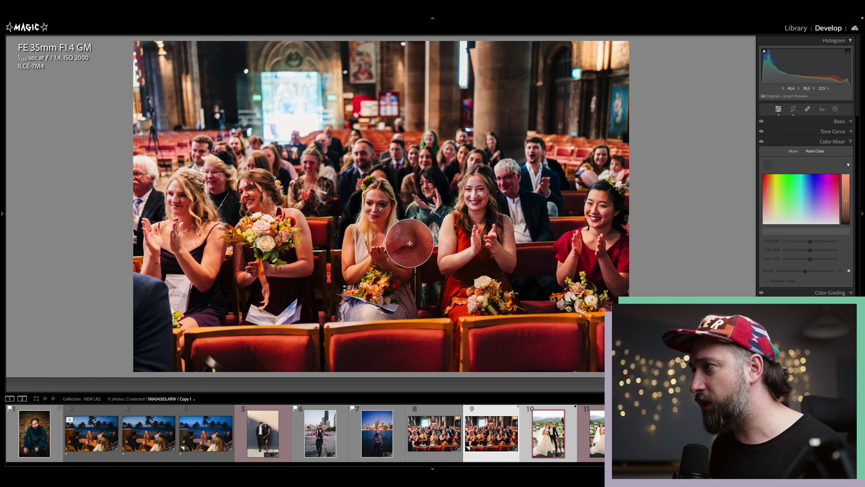
click(381, 212)
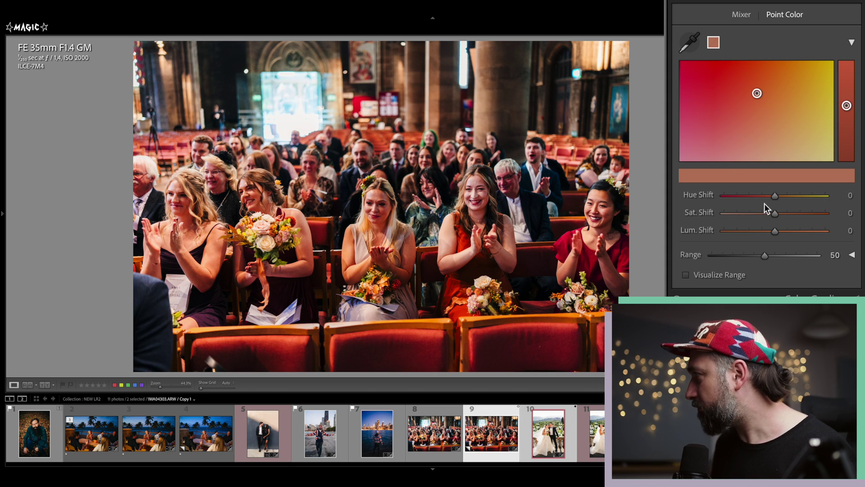
mouse_move(775, 213)
mouse_down()
mouse_move(762, 213)
mouse_move(777, 232)
mouse_up()
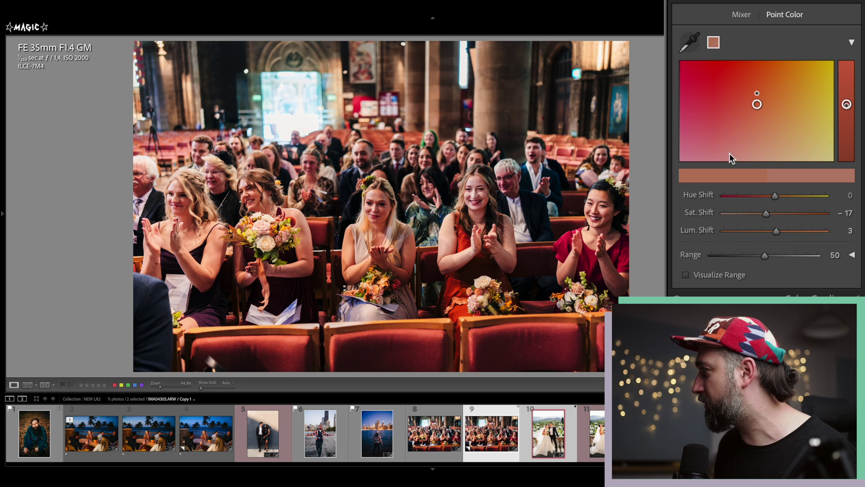
Step: Visualize the sampled skin tone's affected range and narrow that range
click(717, 277)
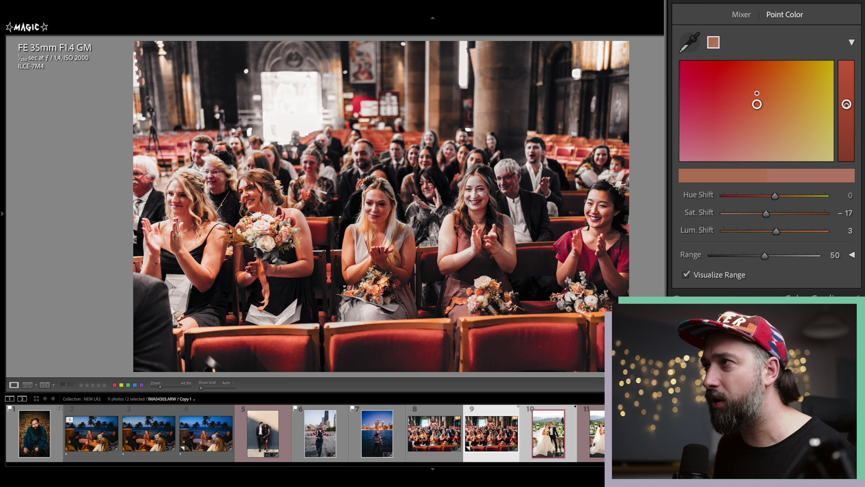
drag(764, 256, 730, 256)
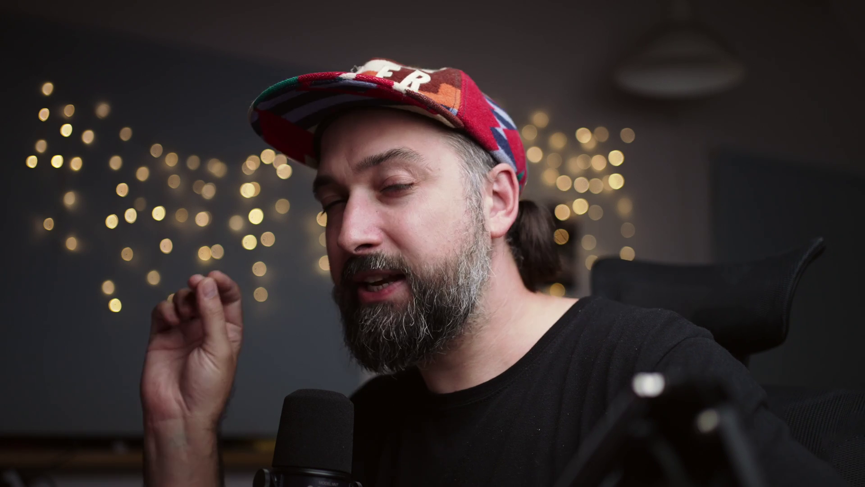